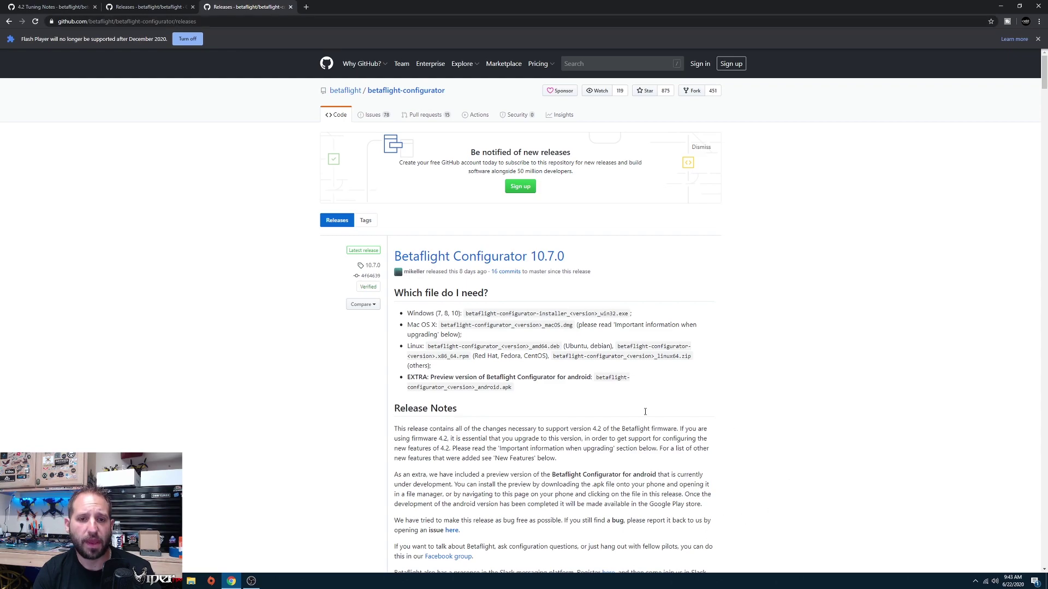
Look over the Betaflight firmware releases and the 4.2 Tuning Notes pages on GitHub
{"action": "left_click", "coordinate": [121, 7]}
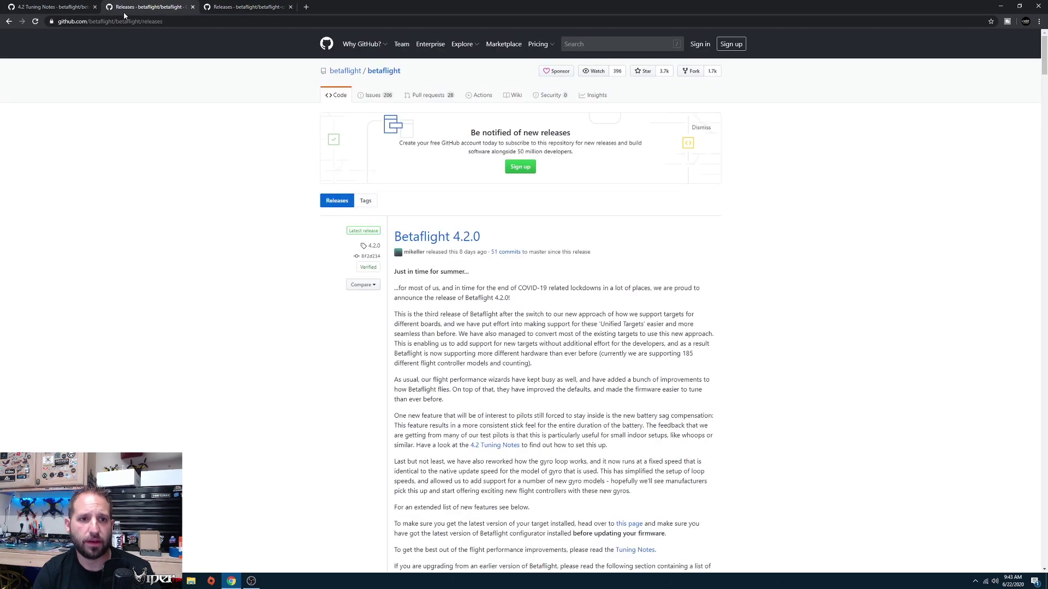
{"action": "left_click", "coordinate": [53, 7]}
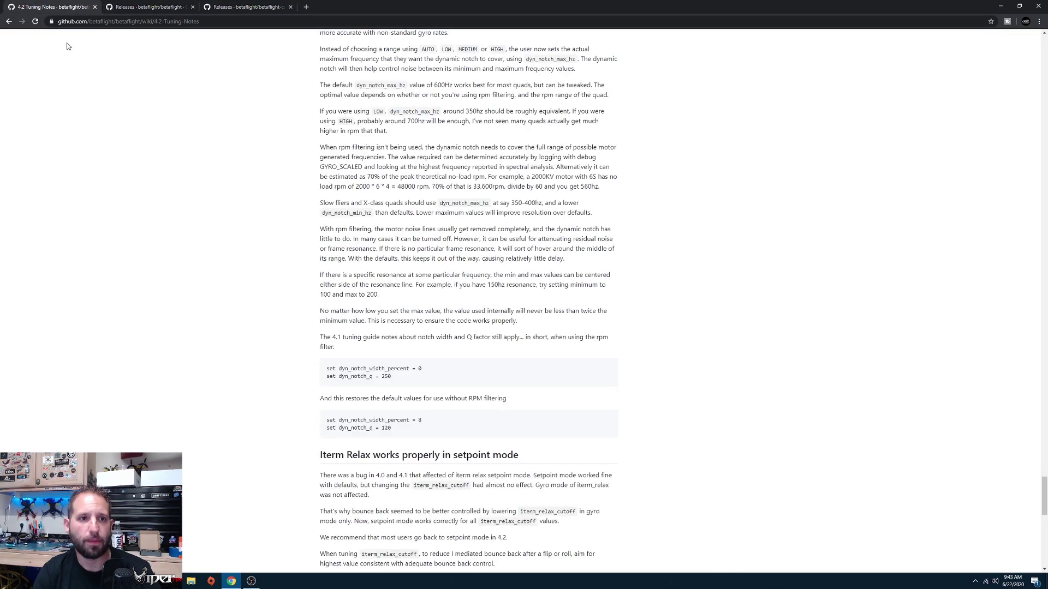
{"action": "left_click", "coordinate": [254, 9]}
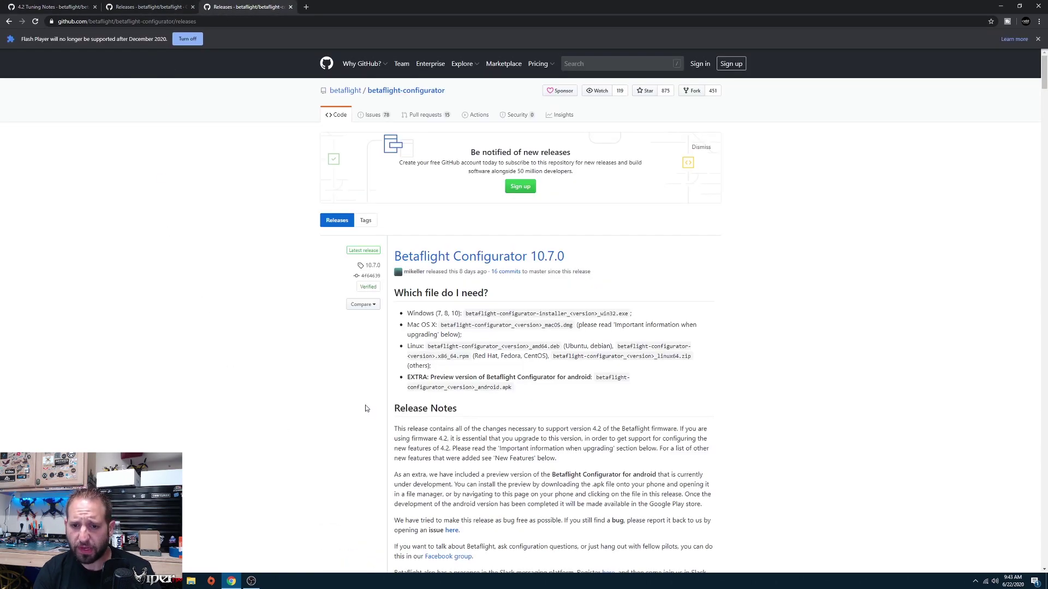
Read through the Configurator 10.7.0 release notes, then minimize Chrome
{"action": "scroll", "coordinate": [348, 395], "scroll_direction": "down", "scroll_amount": 4}
{"action": "scroll", "coordinate": [345, 389], "scroll_direction": "down", "scroll_amount": 4}
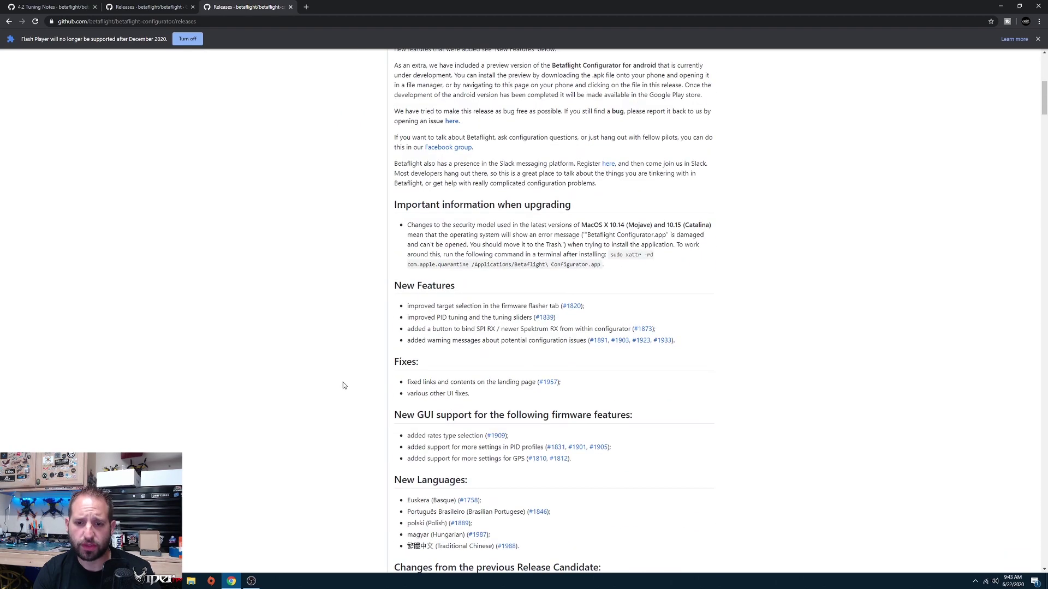
{"action": "scroll", "coordinate": [341, 382], "scroll_direction": "down", "scroll_amount": 8}
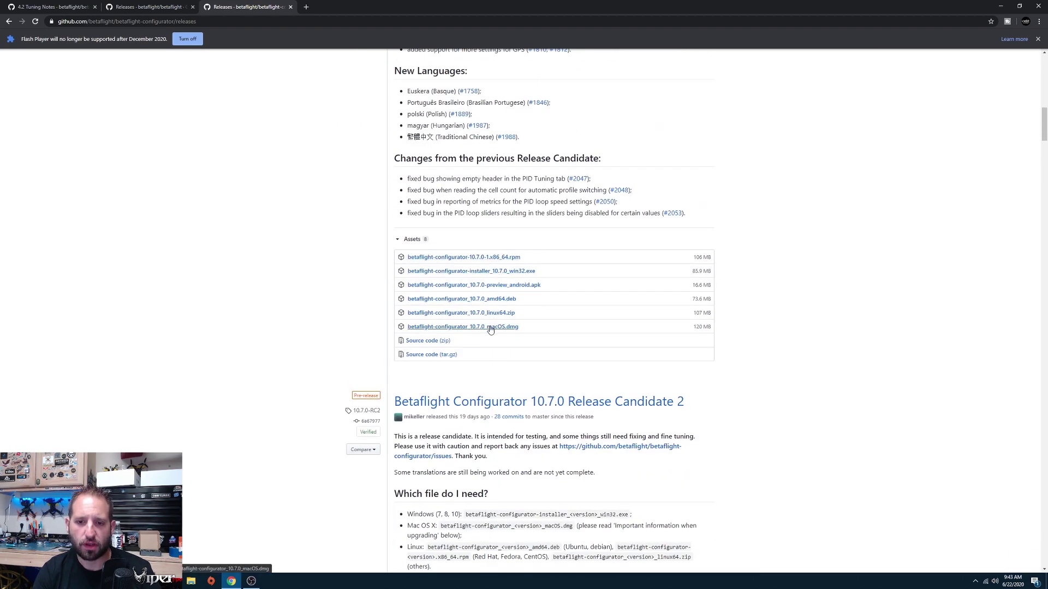
{"action": "scroll", "coordinate": [410, 283], "scroll_direction": "up", "scroll_amount": 12}
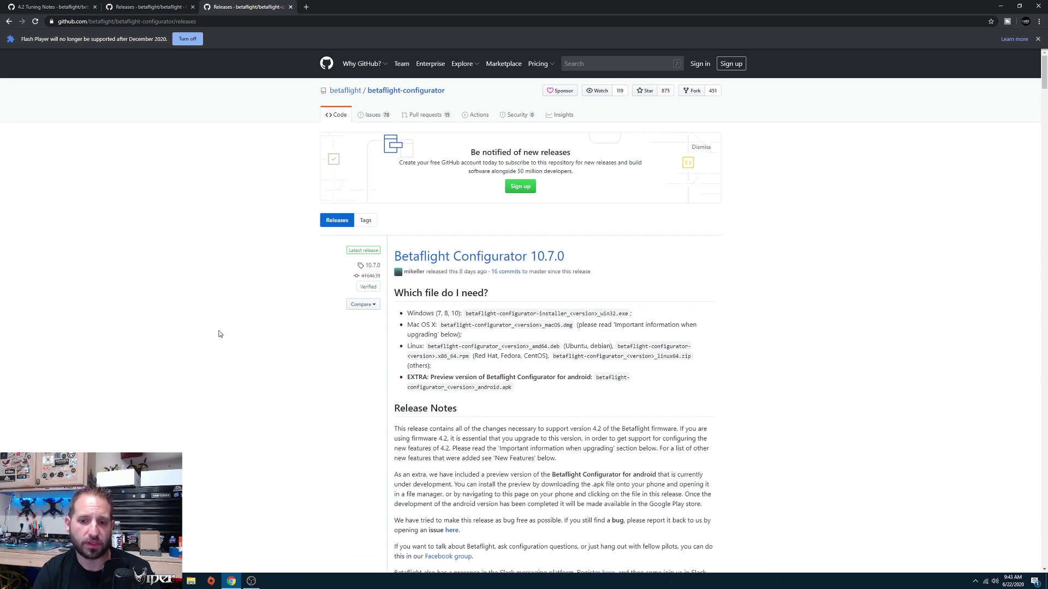
{"action": "scroll", "coordinate": [219, 334], "scroll_direction": "down", "scroll_amount": 1}
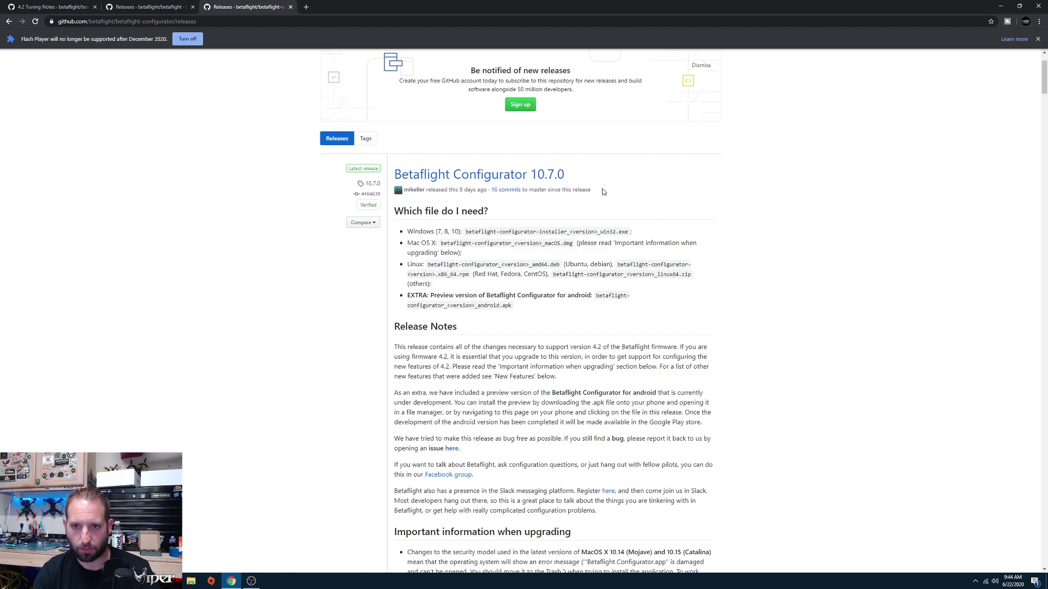
{"action": "scroll", "coordinate": [598, 327], "scroll_direction": "down", "scroll_amount": 4}
{"action": "scroll", "coordinate": [595, 387], "scroll_direction": "up", "scroll_amount": 4}
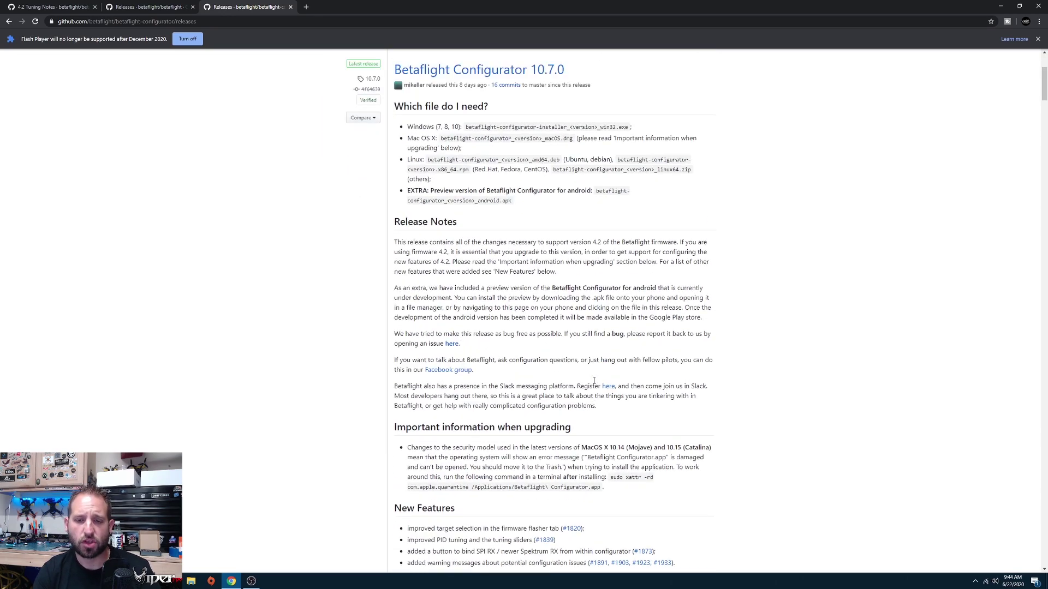
{"action": "scroll", "coordinate": [595, 387], "scroll_direction": "down", "scroll_amount": 6}
{"action": "scroll", "coordinate": [594, 396], "scroll_direction": "up", "scroll_amount": 8}
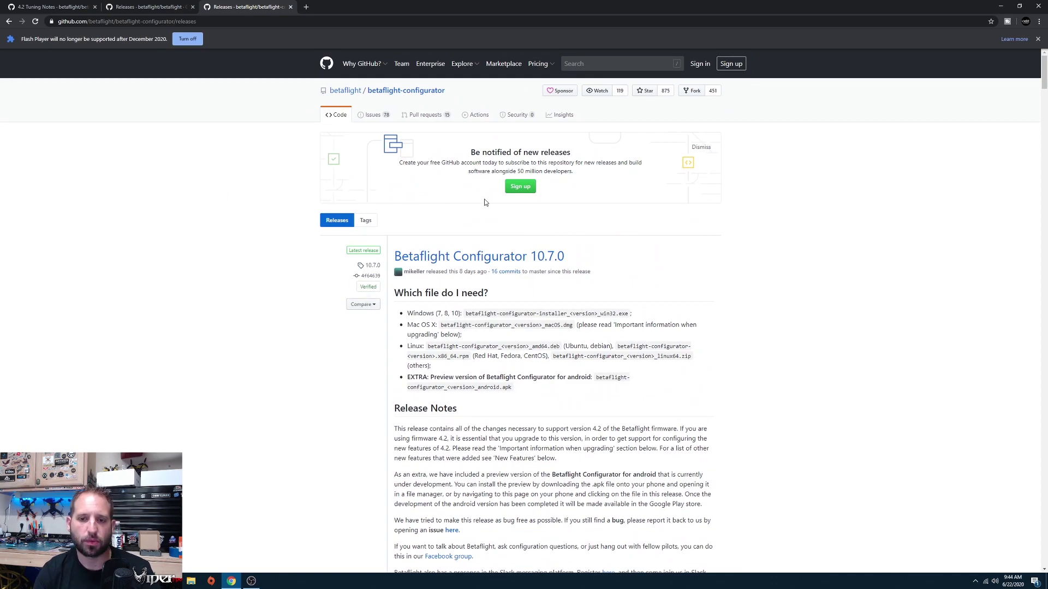
{"action": "left_click", "coordinate": [1001, 6]}
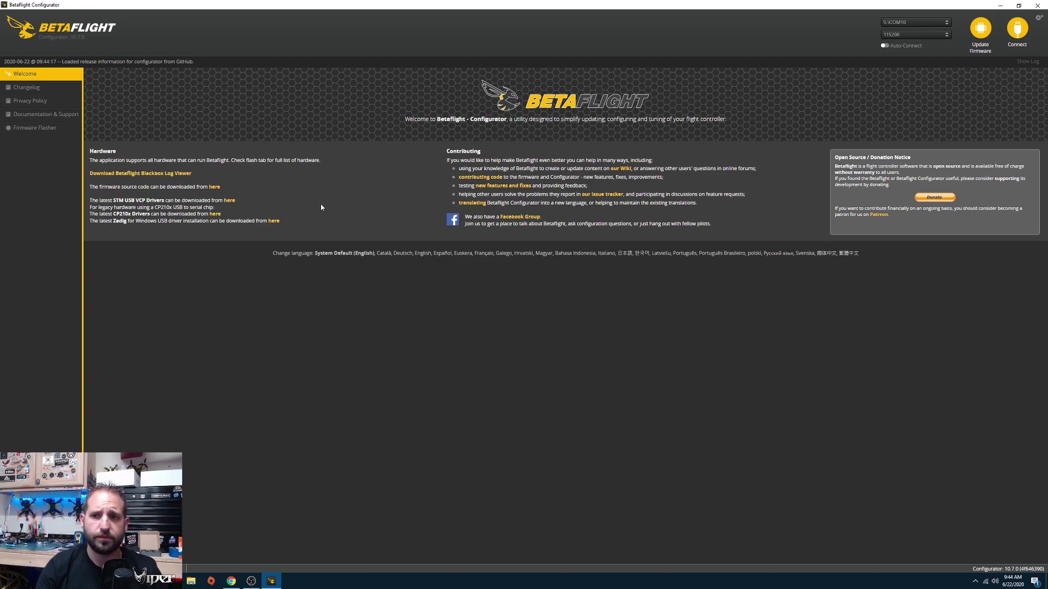
Connect the board and run version in the CLI, confirming Betaflight 4.2.0 on TMOTORF7
{"action": "left_click", "coordinate": [1016, 30]}
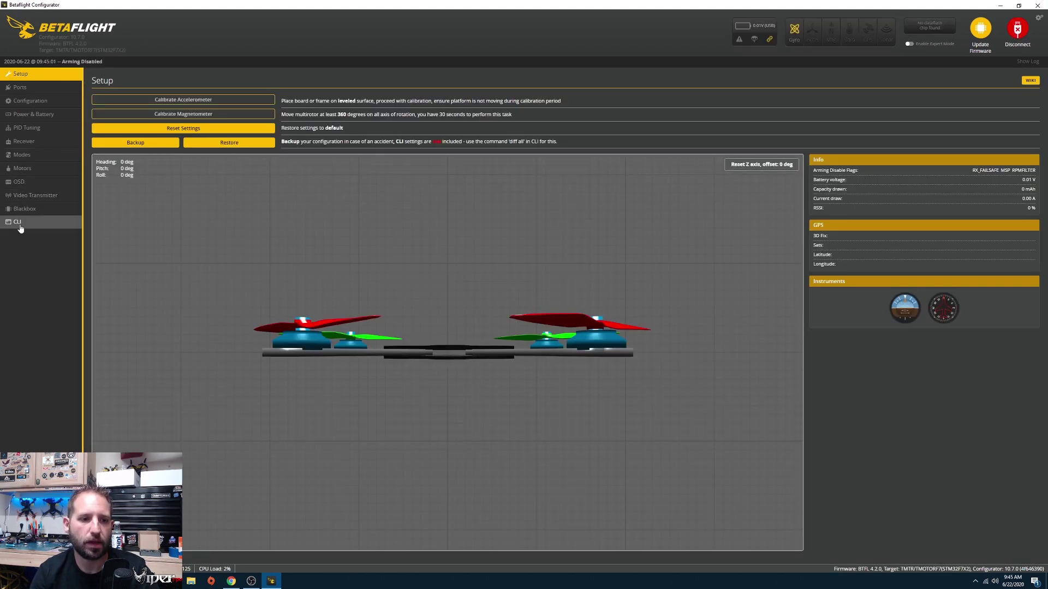
{"action": "left_click", "coordinate": [20, 227]}
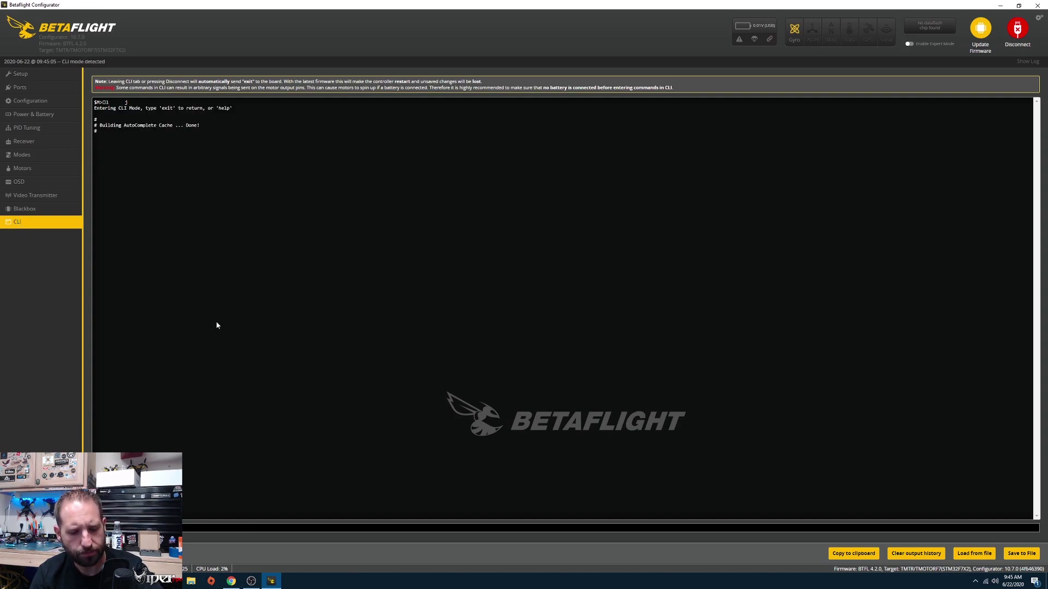
{"action": "key", "text": "Return"}
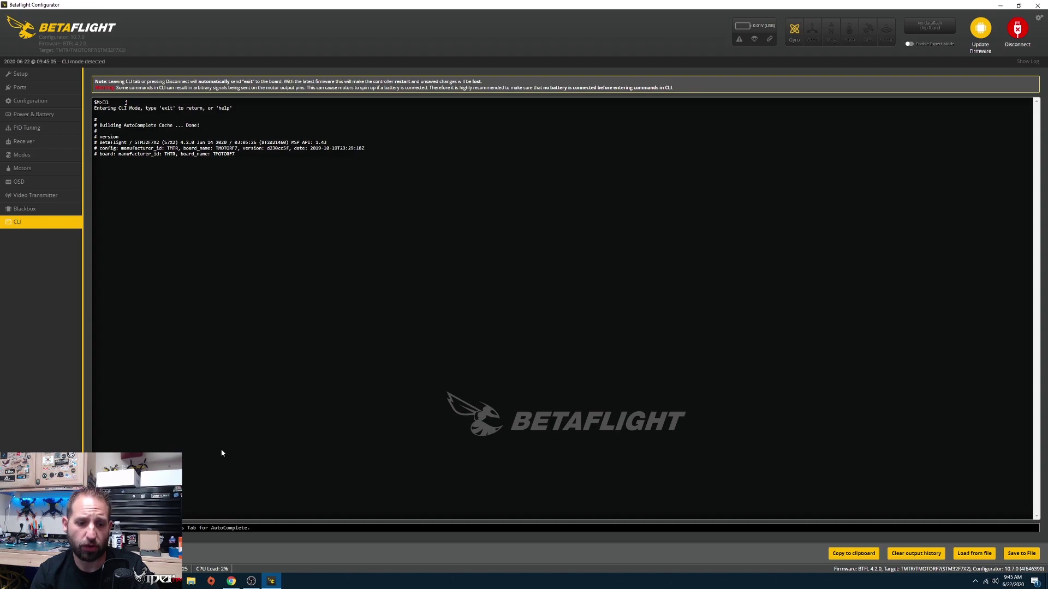
Print the full diff all output in the CLI, then send dfu to reboot into DFU mode
{"action": "type", "text": "d"}
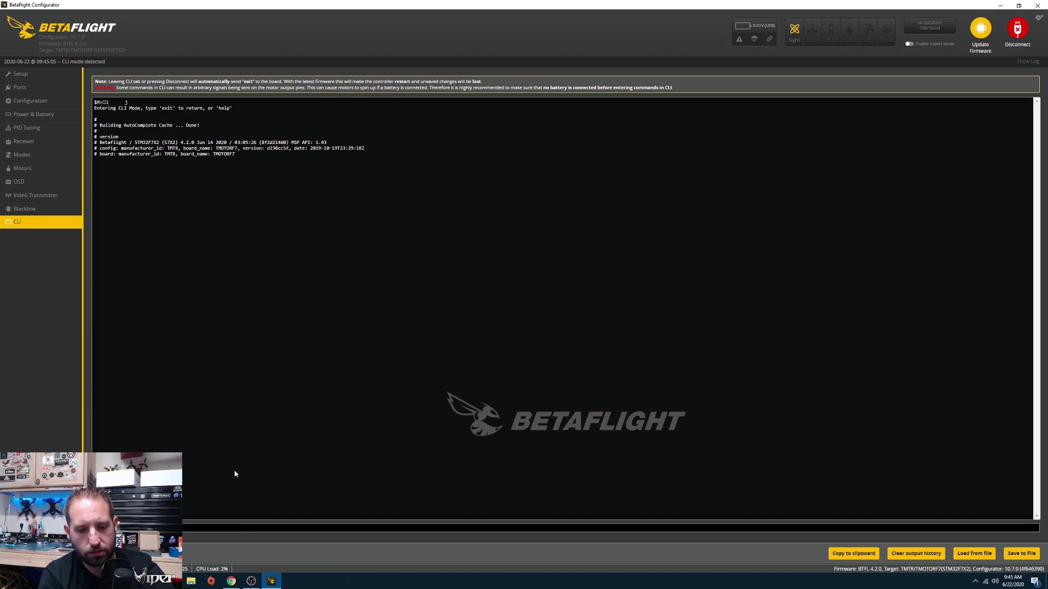
{"action": "key", "text": "Return"}
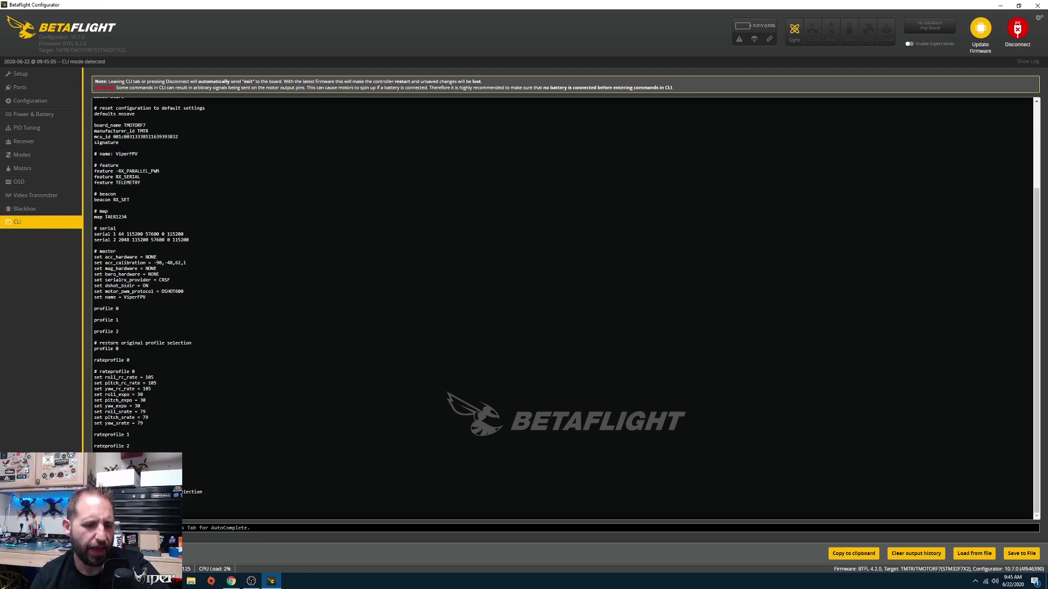
{"action": "scroll", "coordinate": [146, 225], "scroll_direction": "up", "scroll_amount": 5}
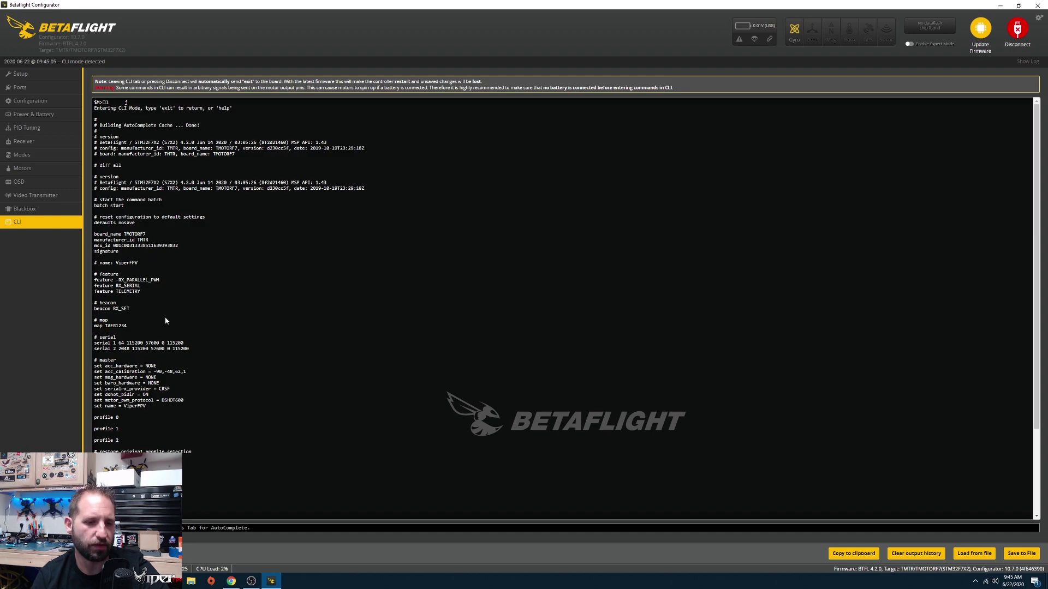
{"action": "scroll", "coordinate": [167, 396], "scroll_direction": "down", "scroll_amount": 2}
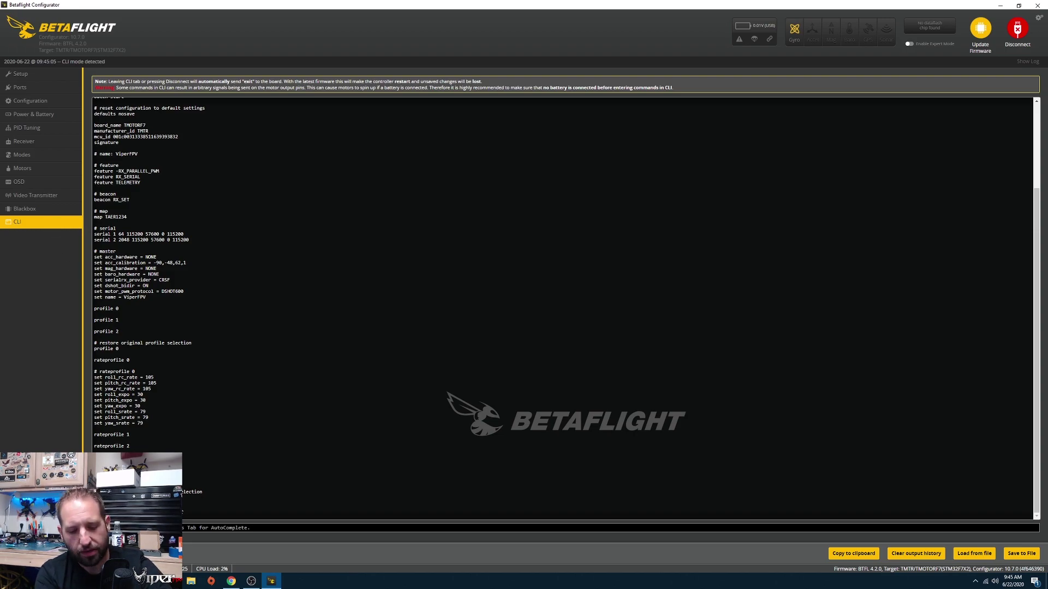
{"action": "type", "text": "d"}
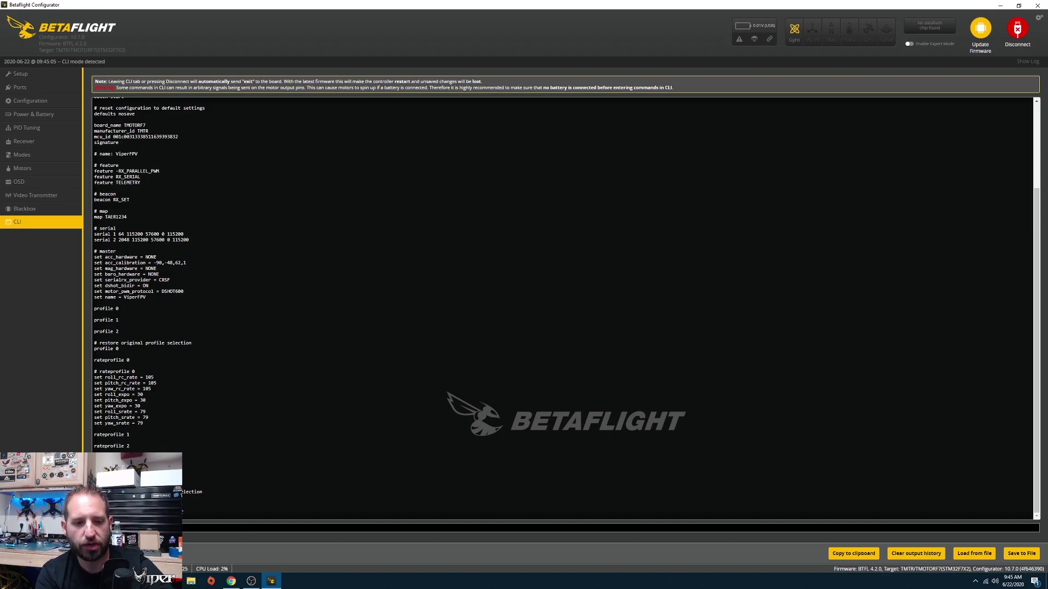
{"action": "key", "text": "Return"}
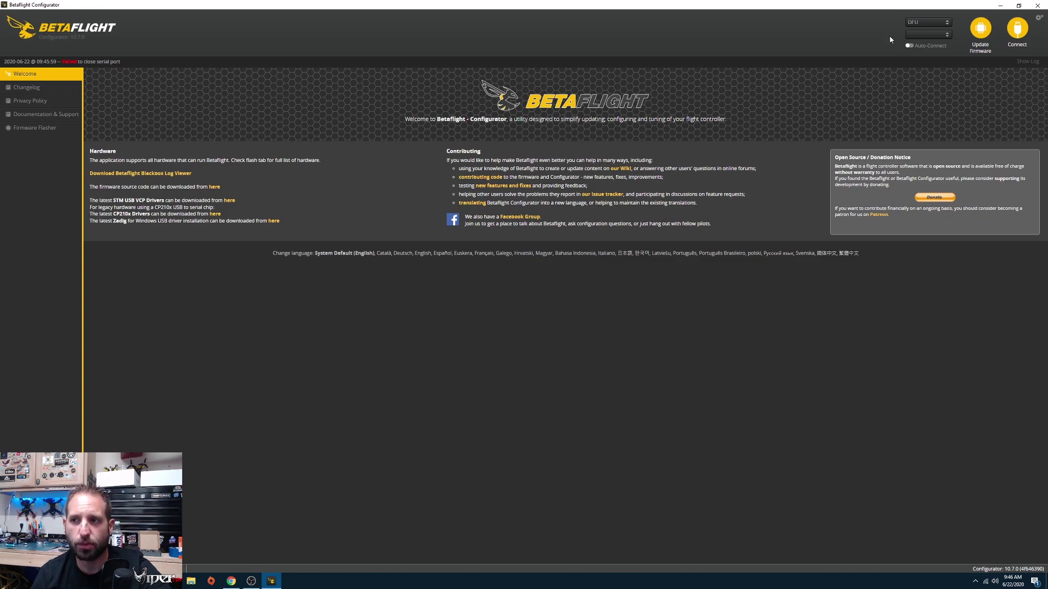
Load Betaflight 4.2.0 online for the TMOTORF7 target and flash it to the board
{"action": "left_click", "coordinate": [30, 129]}
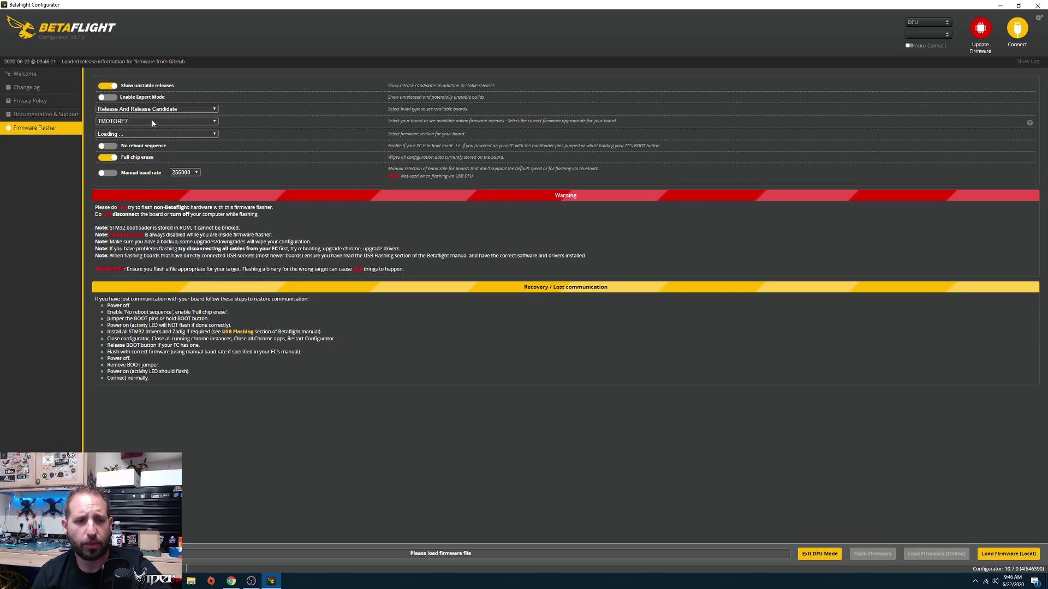
{"action": "scroll", "coordinate": [321, 211], "scroll_direction": "up", "scroll_amount": 3}
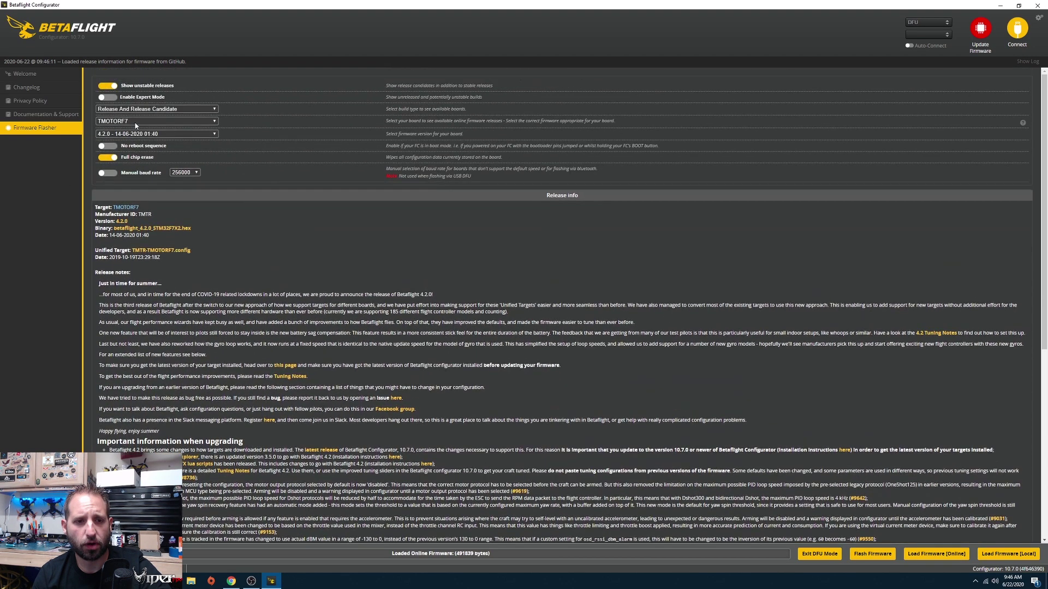
{"action": "left_click", "coordinate": [136, 121]}
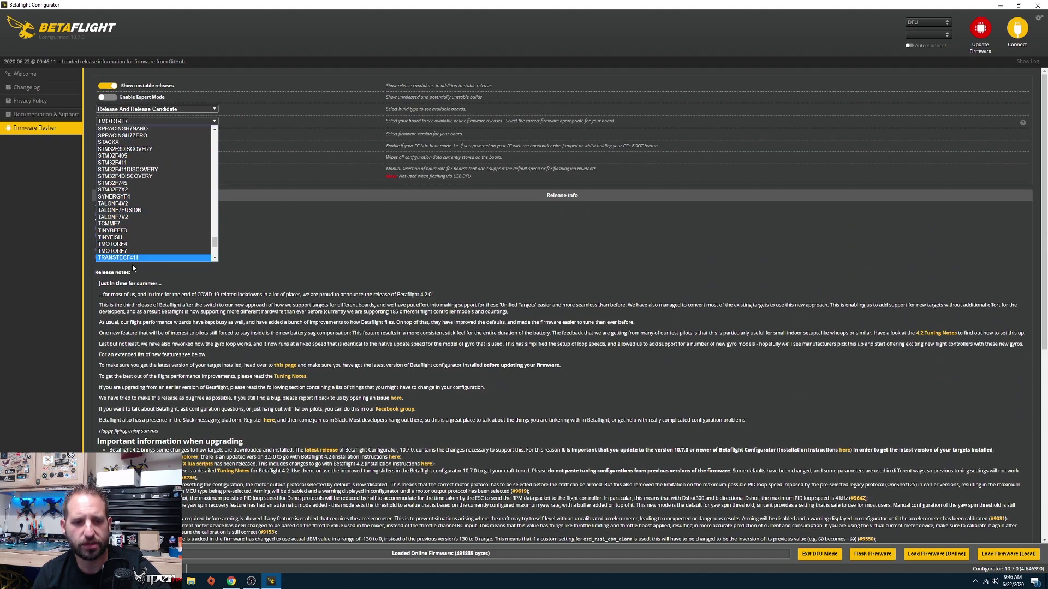
{"action": "left_click", "coordinate": [132, 237]}
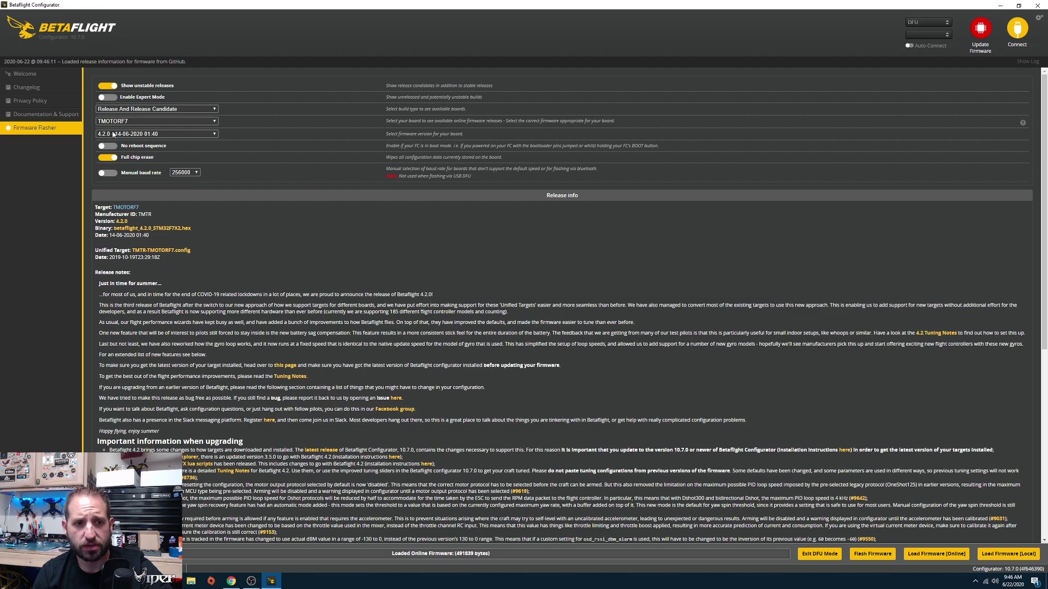
{"action": "left_click", "coordinate": [872, 554]}
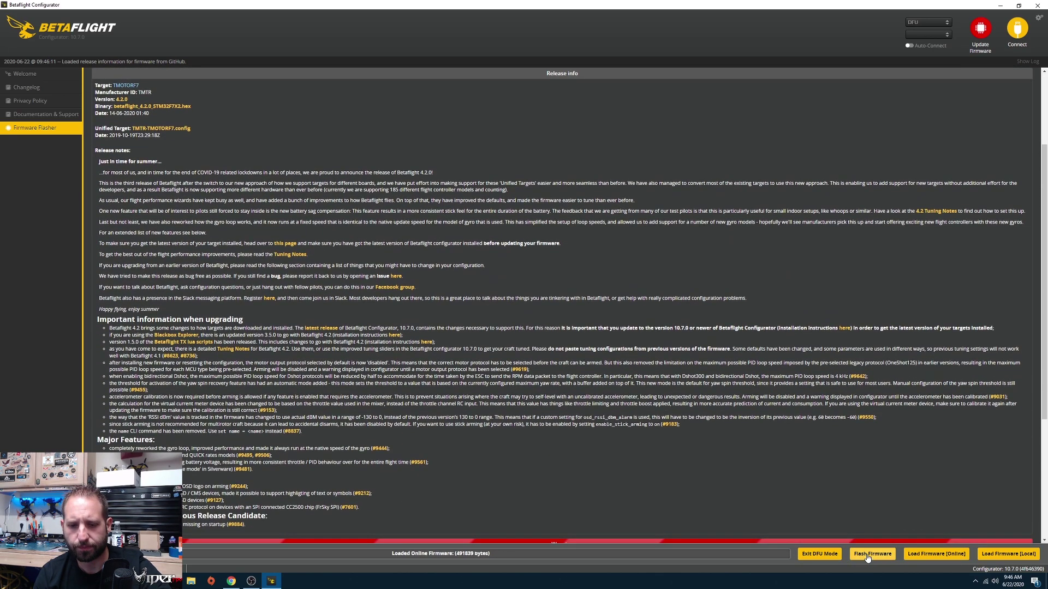
{"action": "left_click", "coordinate": [868, 555]}
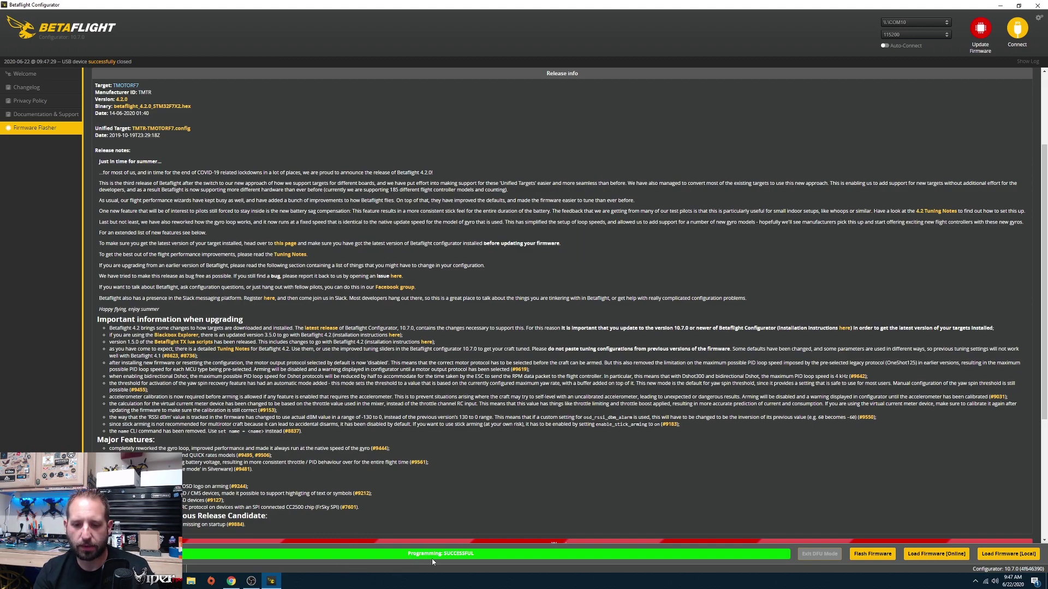
Connect to the freshly flashed board and choose Apply Custom Defaults in the Notice dialog
{"action": "left_click", "coordinate": [22, 80]}
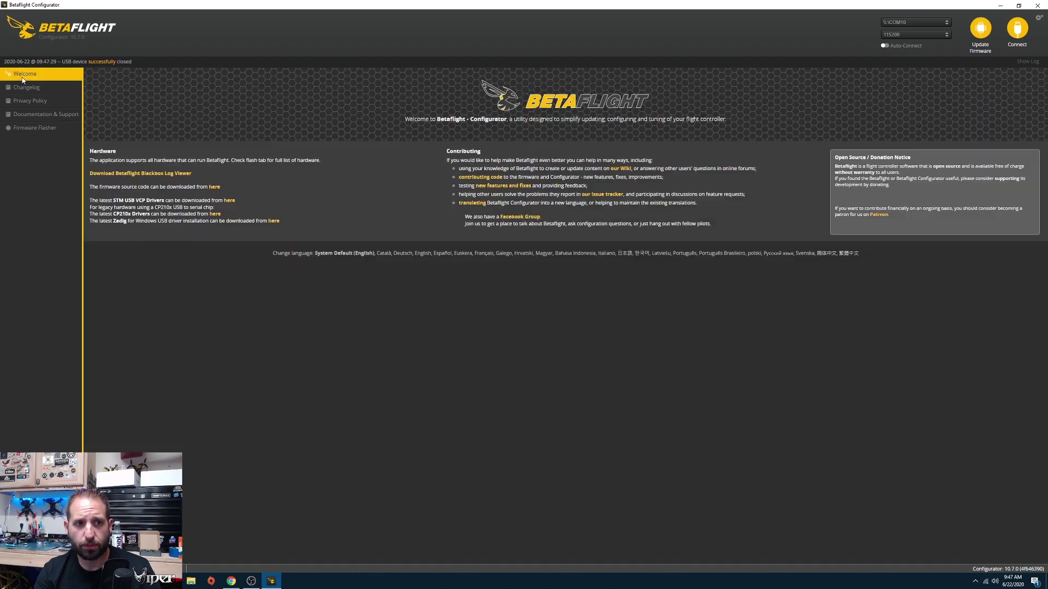
{"action": "left_click", "coordinate": [1017, 33]}
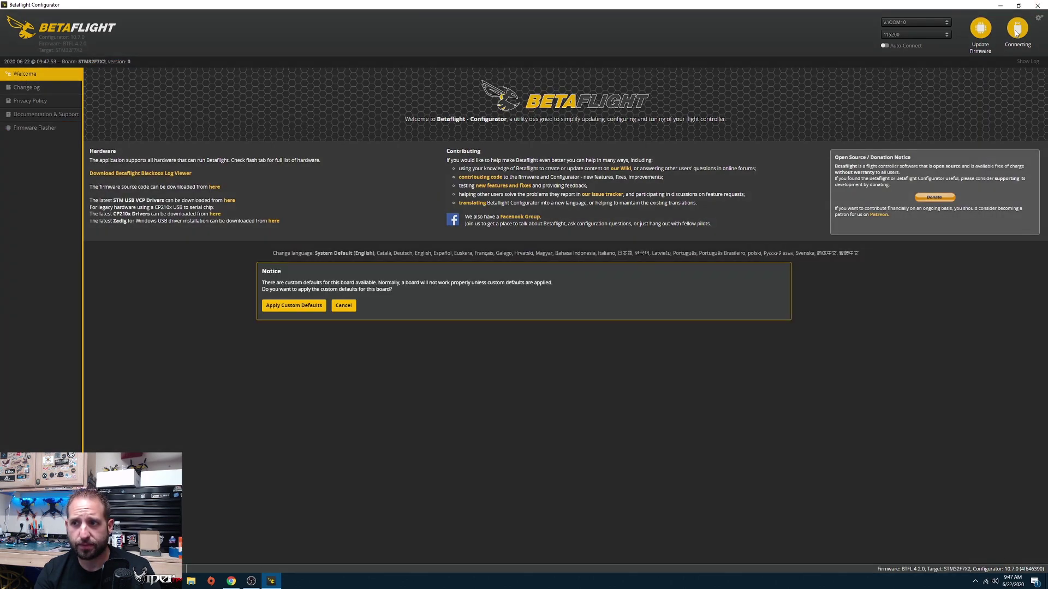
{"action": "left_click", "coordinate": [293, 311]}
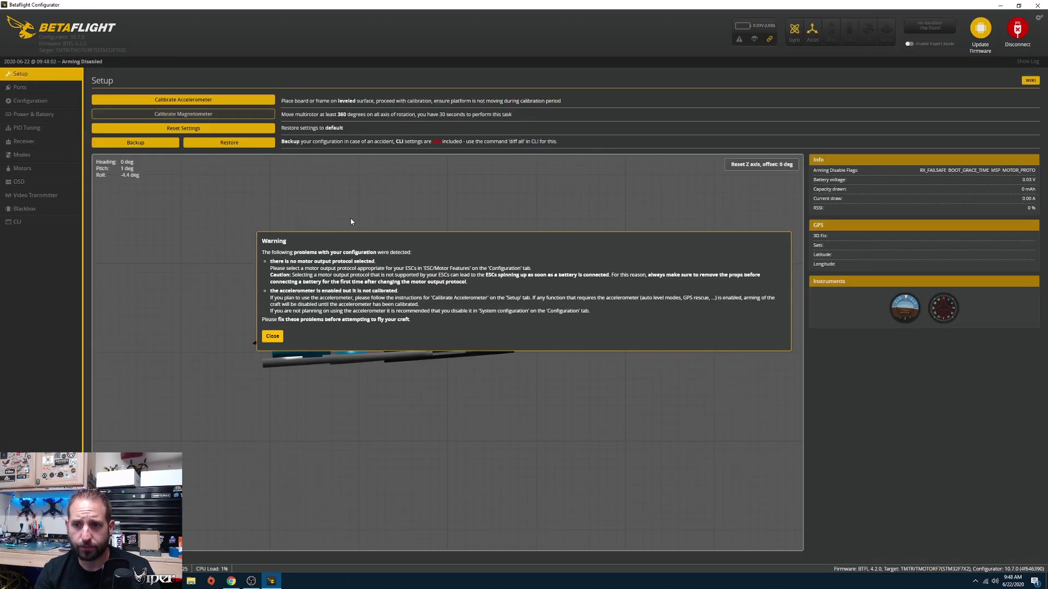
Dismiss the configuration warning and calibrate the accelerometer with the board sitting level
{"action": "left_click", "coordinate": [273, 336]}
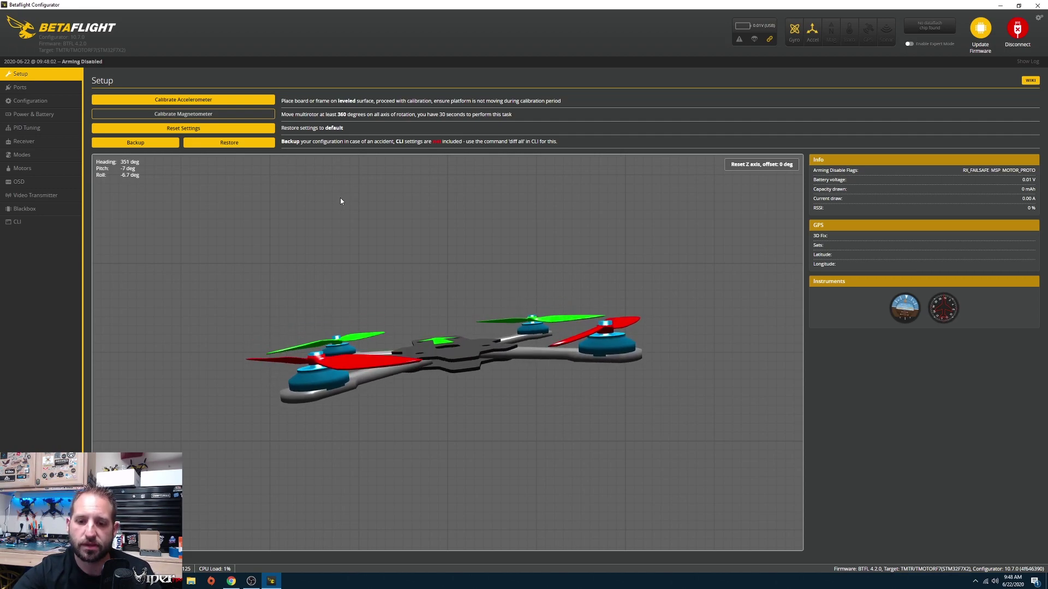
{"action": "left_click", "coordinate": [198, 103]}
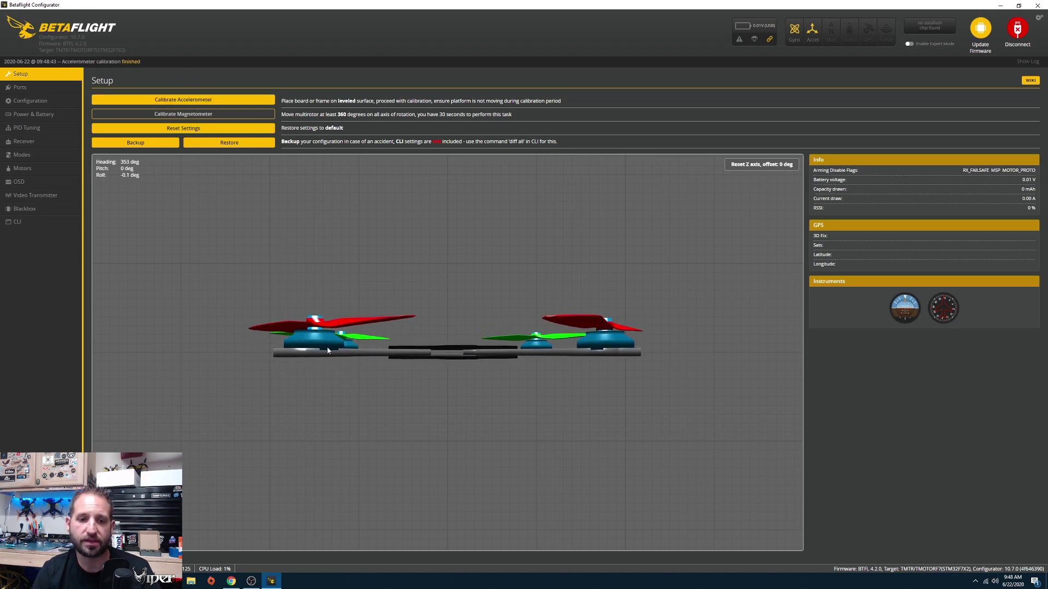
Enable Serial Rx on UART2, set UART3 to VTX (TBS SmartAudio), then save and reboot
{"action": "left_click", "coordinate": [21, 90]}
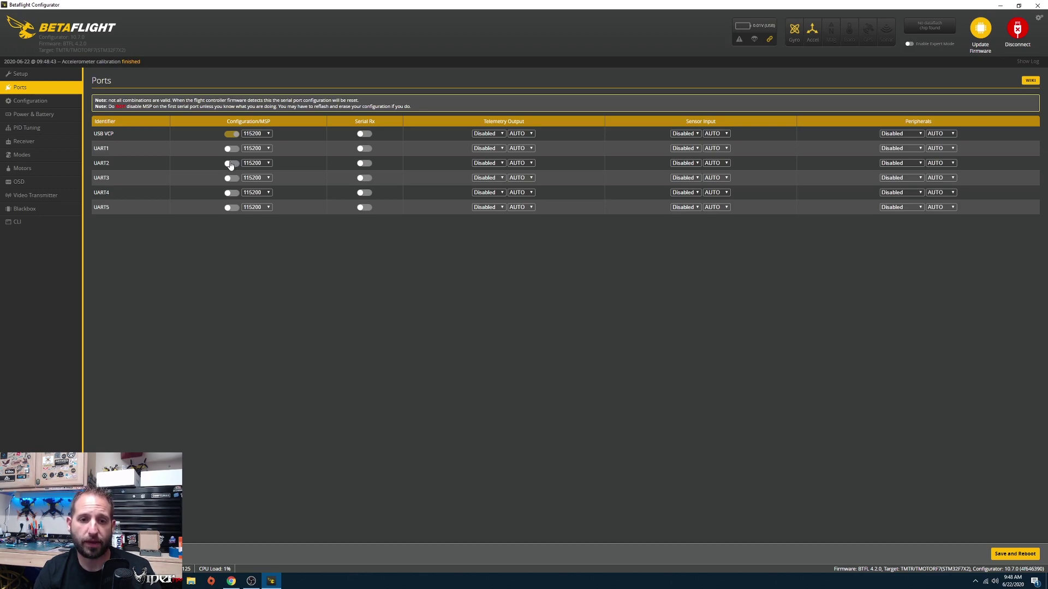
{"action": "left_click", "coordinate": [364, 164]}
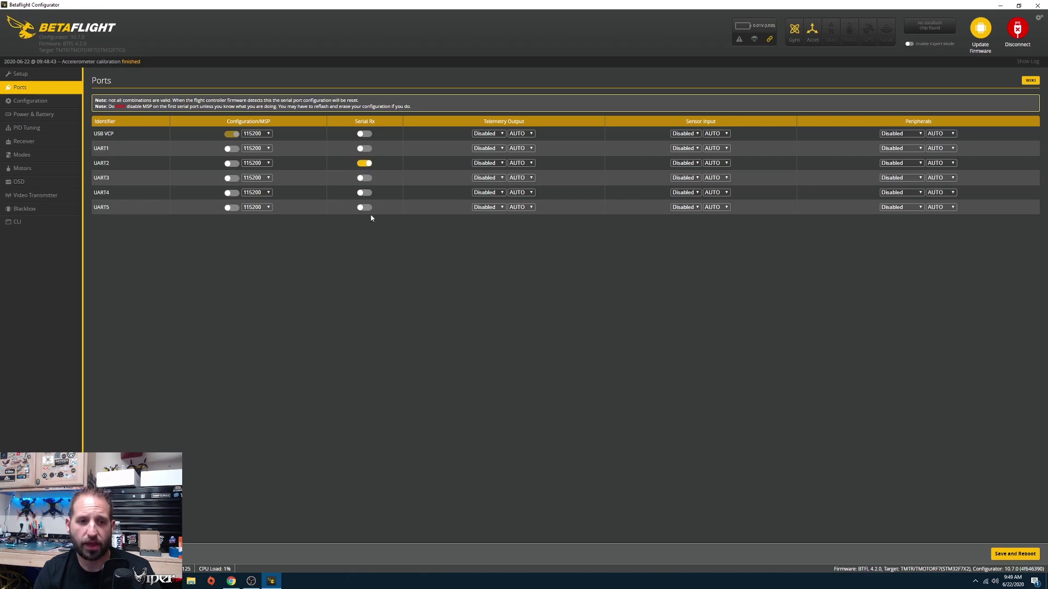
{"action": "left_click", "coordinate": [915, 179]}
{"action": "left_click", "coordinate": [906, 199]}
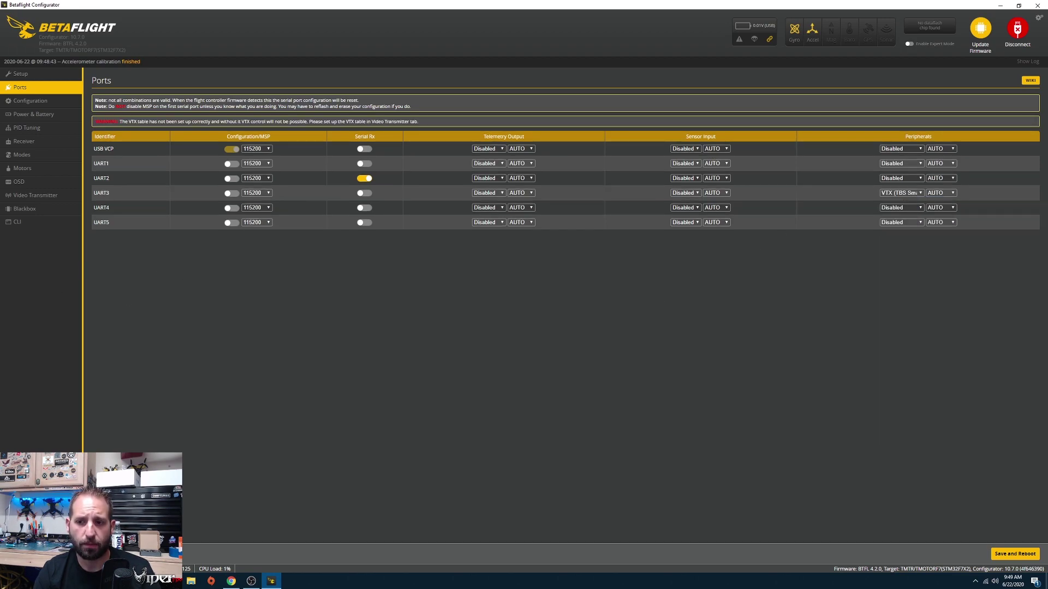
{"action": "left_click", "coordinate": [1015, 554]}
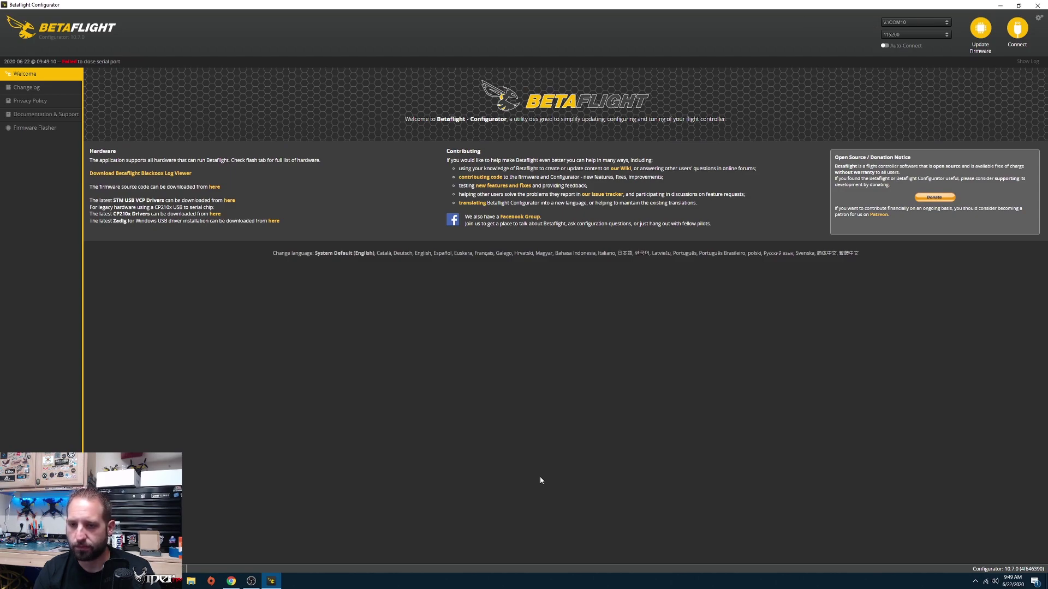
Reconnect, dismiss the warning, and turn off Accelerometer in System configuration on the Configuration tab
{"action": "left_click", "coordinate": [1017, 28]}
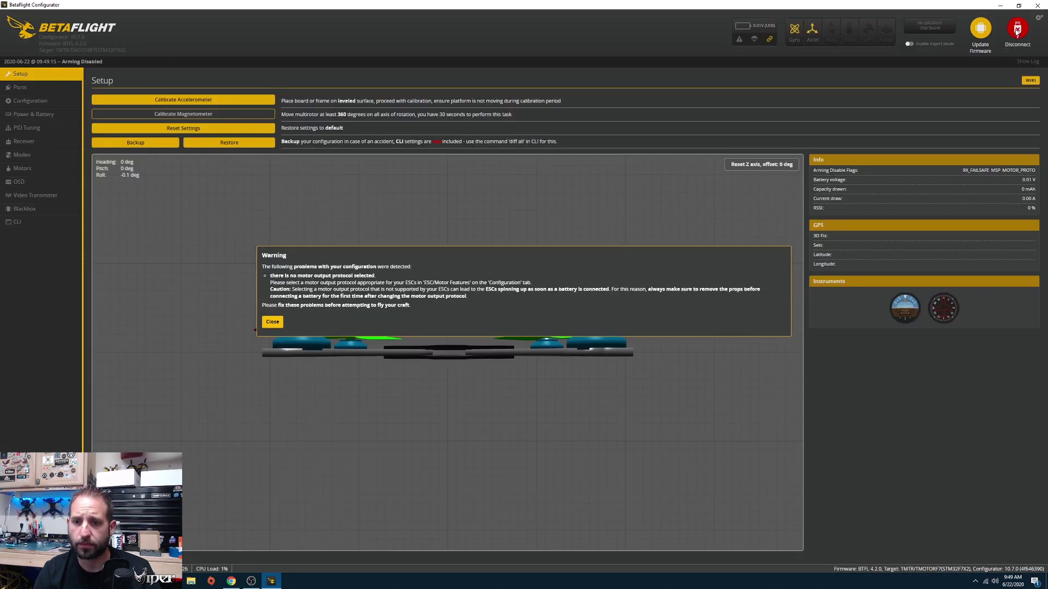
{"action": "left_click", "coordinate": [273, 322]}
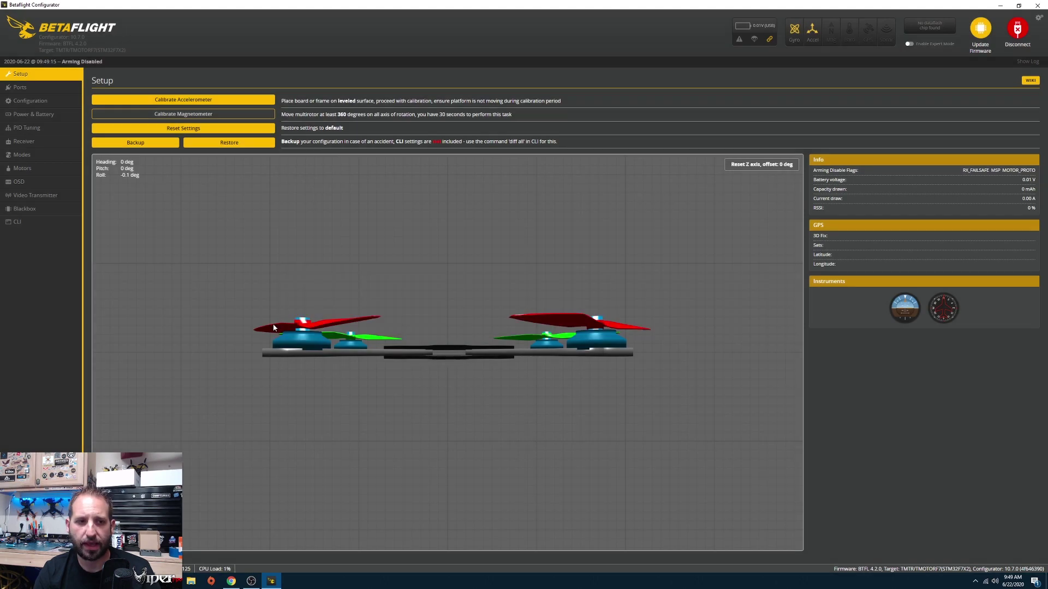
{"action": "left_click", "coordinate": [33, 100]}
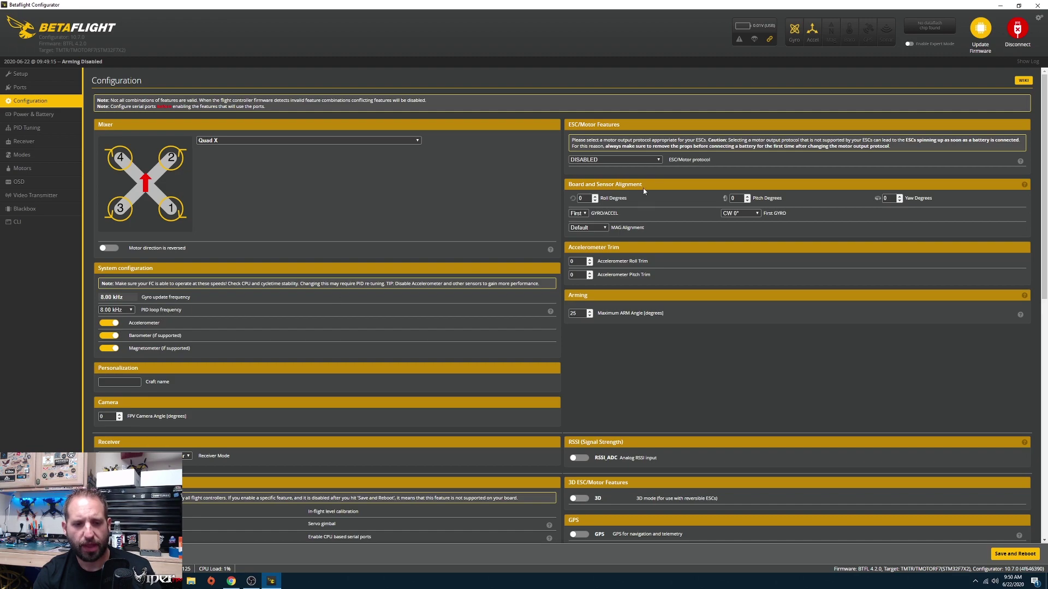
{"action": "left_click", "coordinate": [109, 322]}
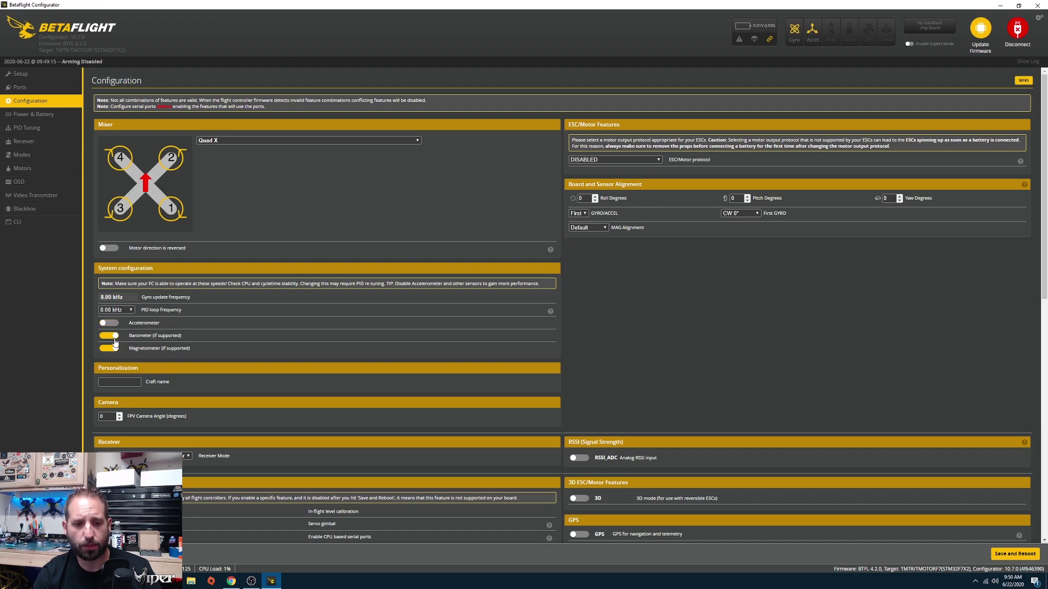